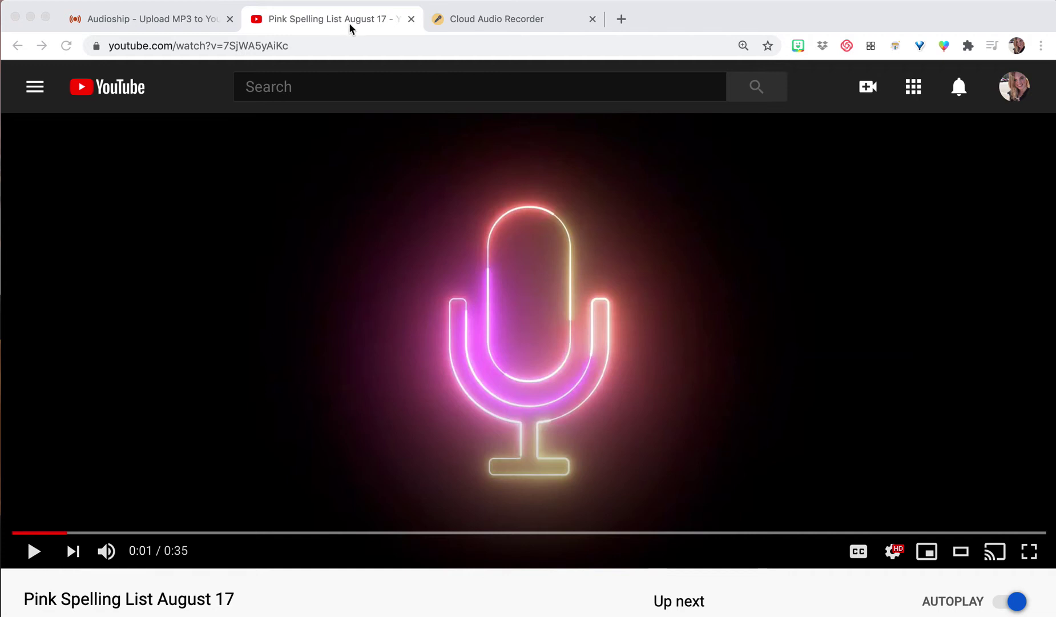
Step: Leave the 'Pink Spelling List August 17' YouTube video for the Cloud Audio Recorder tab
{"action": "left_click", "coordinate": [474, 20]}
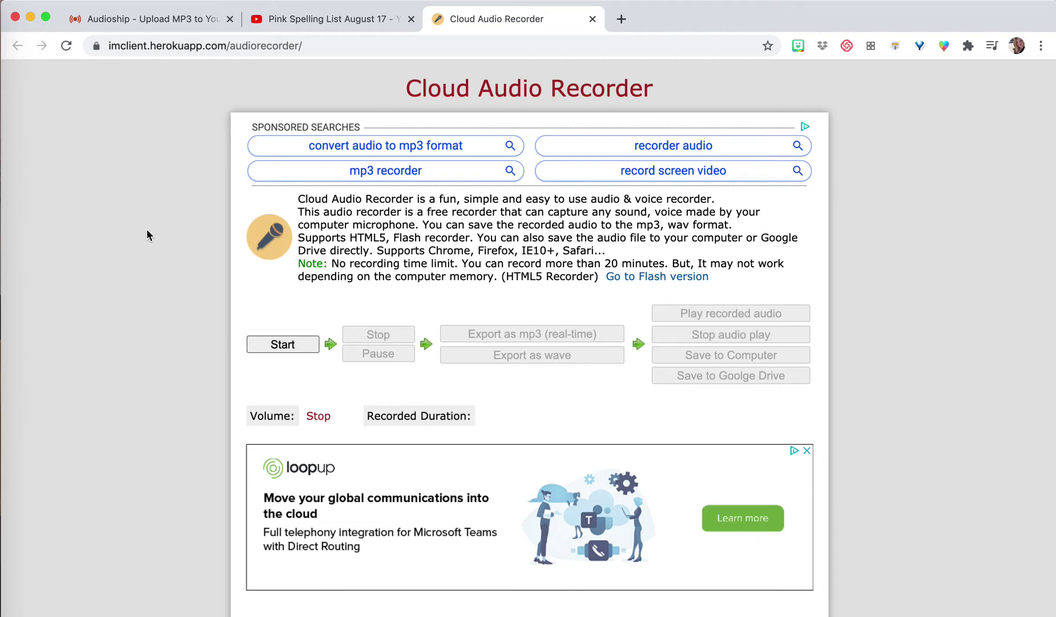
Step: Record a 5-second voice clip from the microphone
{"action": "scroll", "coordinate": [147, 229], "scroll_direction": "down", "scroll_amount": 2}
{"action": "scroll", "coordinate": [149, 234], "scroll_direction": "up", "scroll_amount": 2}
{"action": "left_click", "coordinate": [280, 344]}
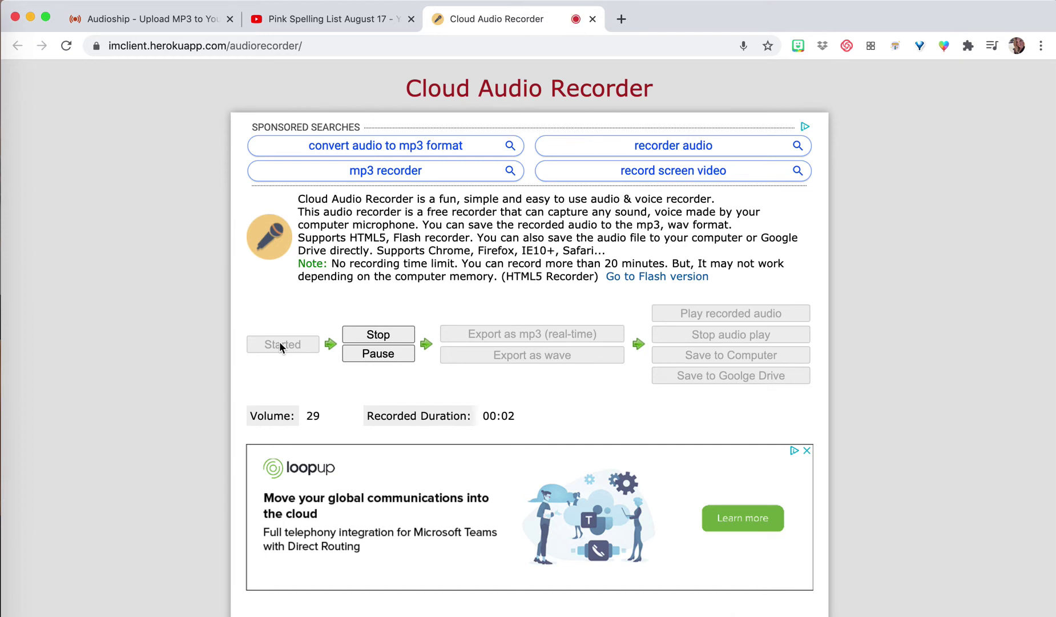
{"action": "left_click", "coordinate": [370, 334]}
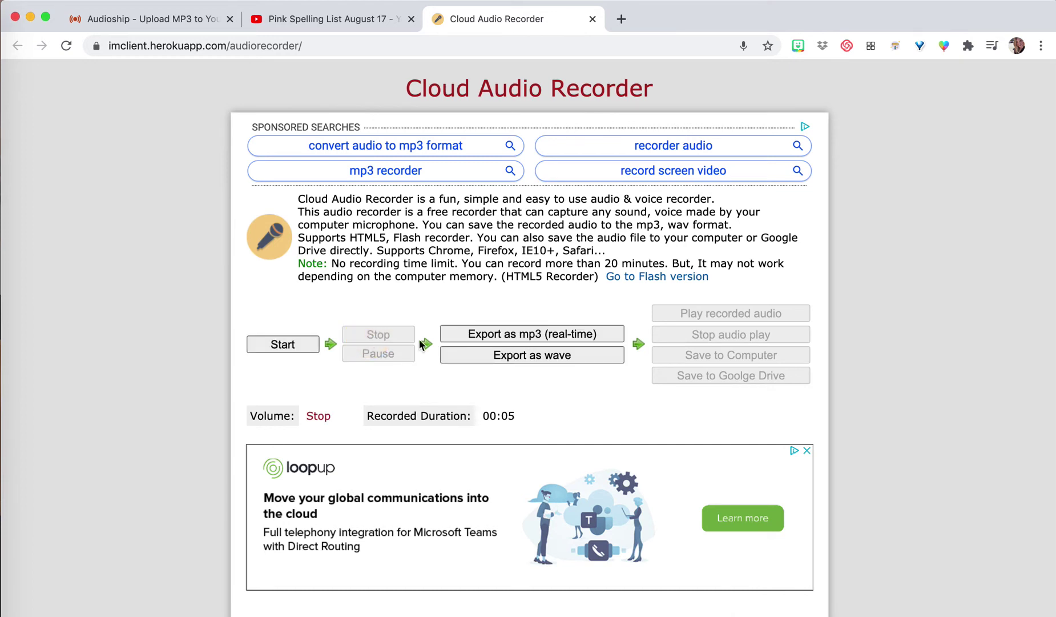
Step: Export the clip as a 43,884-byte MP3, save it, and go to Audioship
{"action": "left_click", "coordinate": [460, 335]}
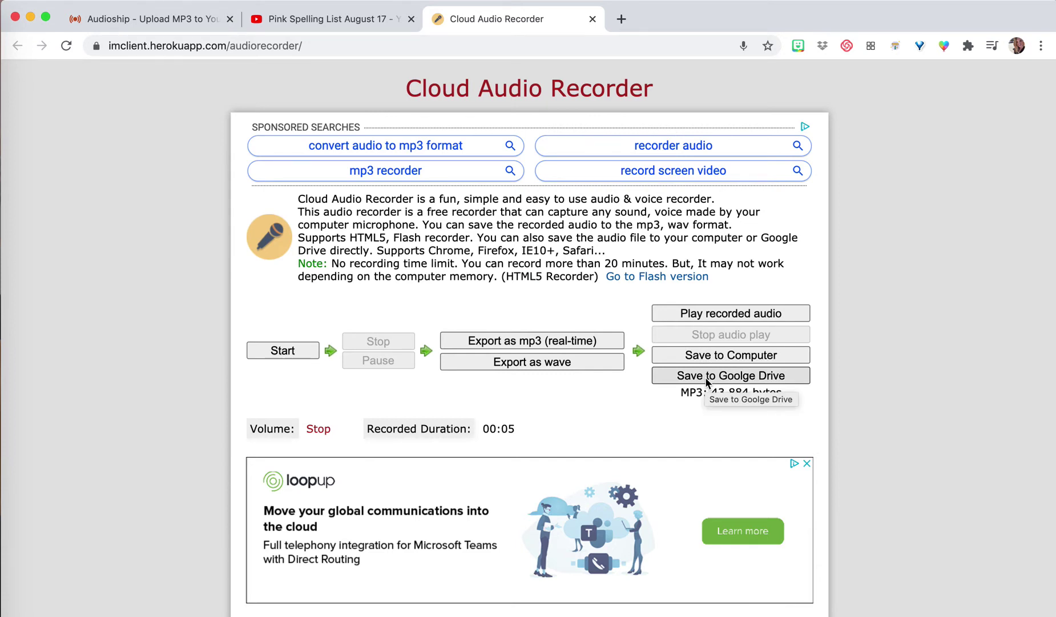
{"action": "left_click", "coordinate": [707, 357]}
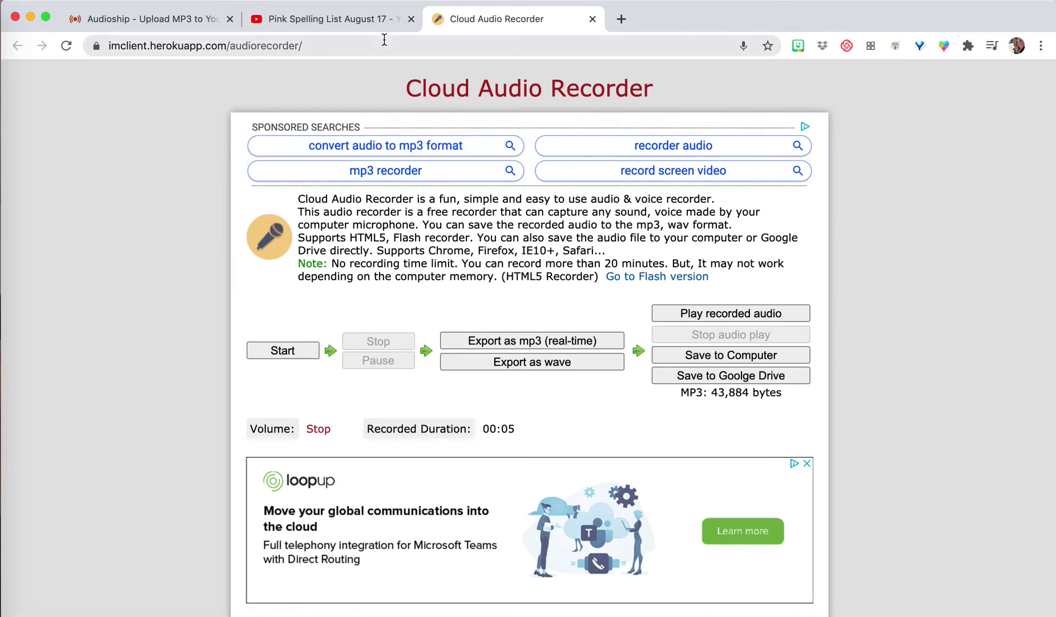
{"action": "left_click", "coordinate": [191, 21]}
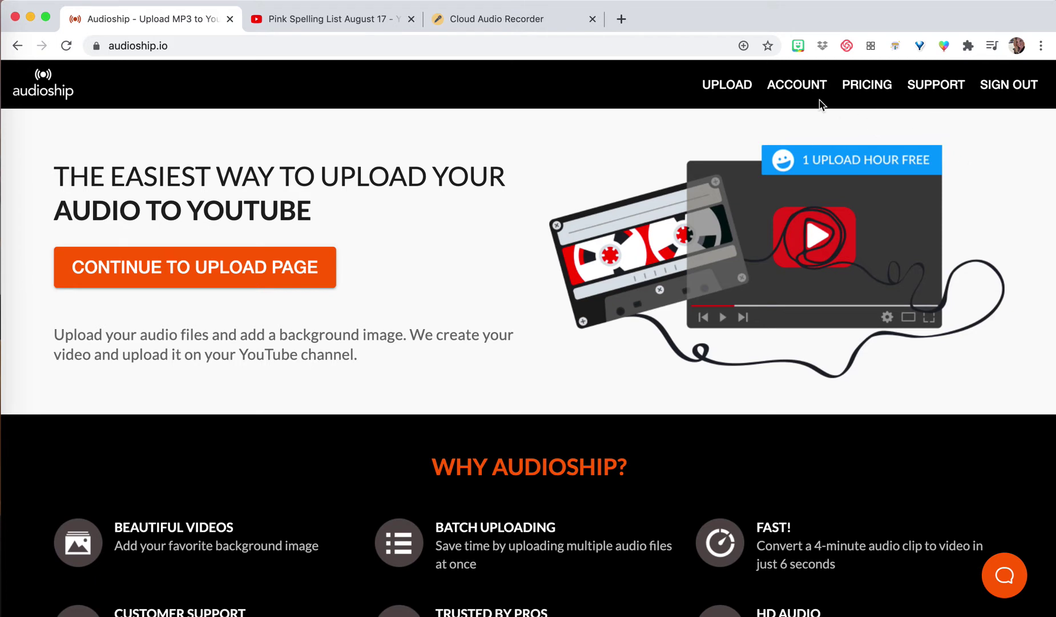
Step: Open Audioship's upload page and begin choosing an audio file for YouTube
{"action": "left_click", "coordinate": [721, 86]}
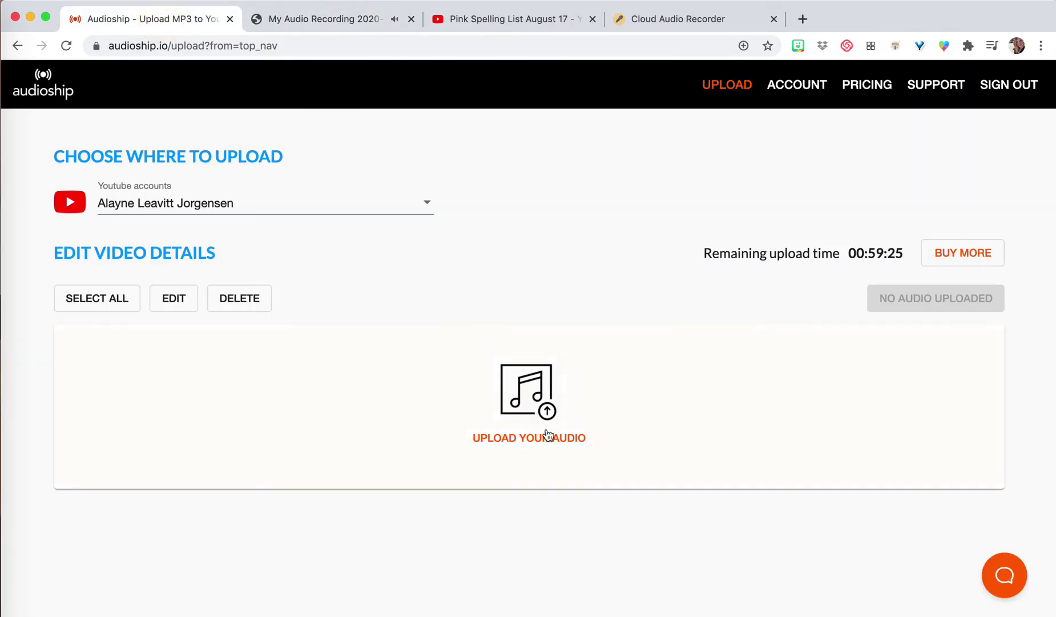
{"action": "left_click", "coordinate": [559, 438]}
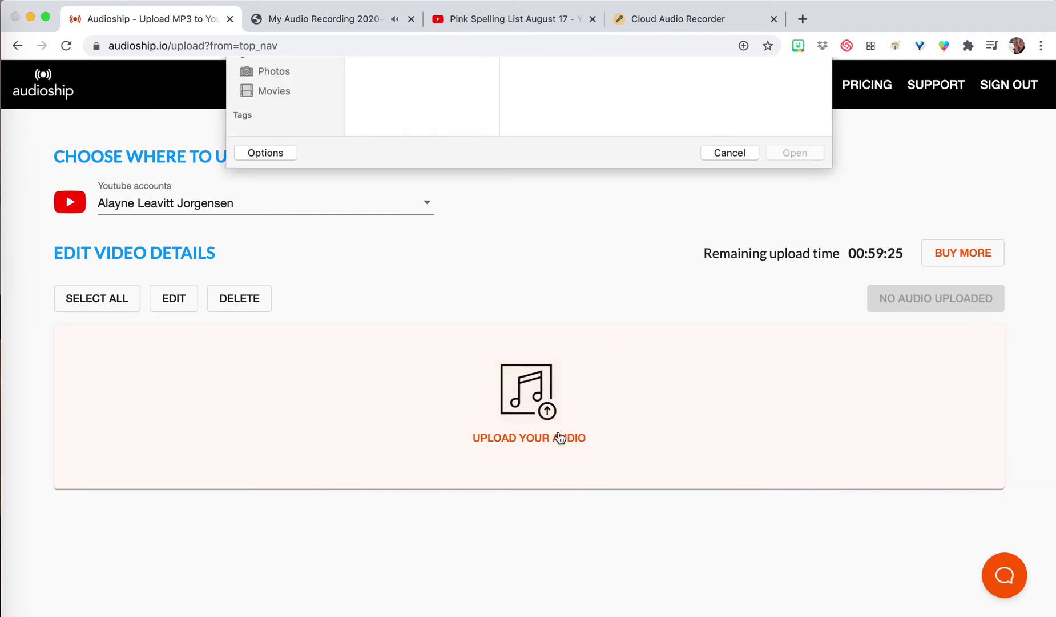
Step: Upload 'My Audio Recording 2020-09-07 PM 12-23-24.mp3' from the Downloads folder
{"action": "left_click", "coordinate": [270, 217]}
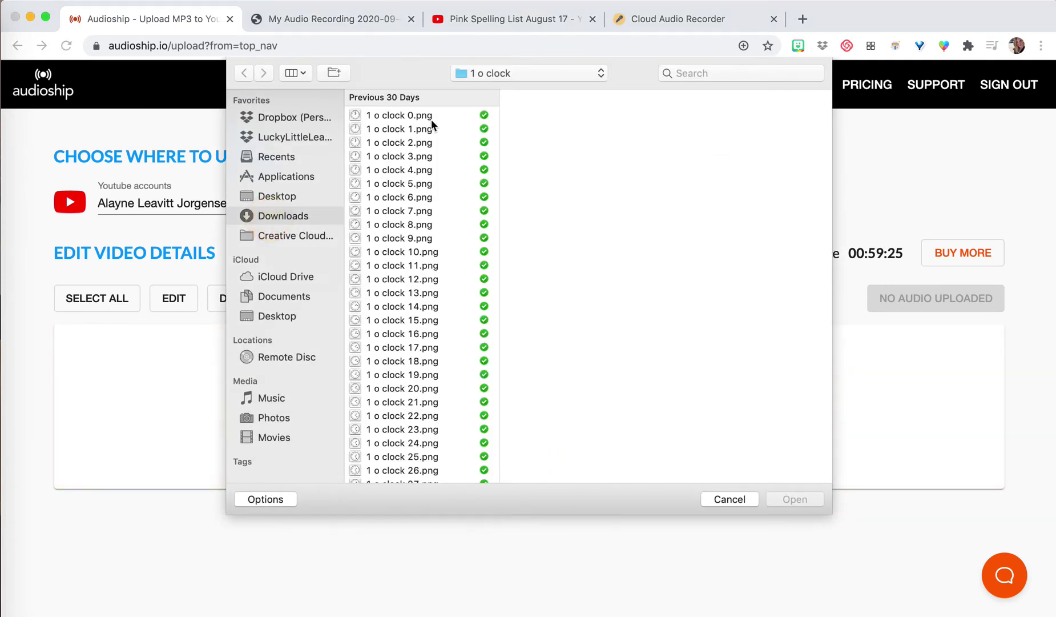
{"action": "left_click", "coordinate": [396, 116]}
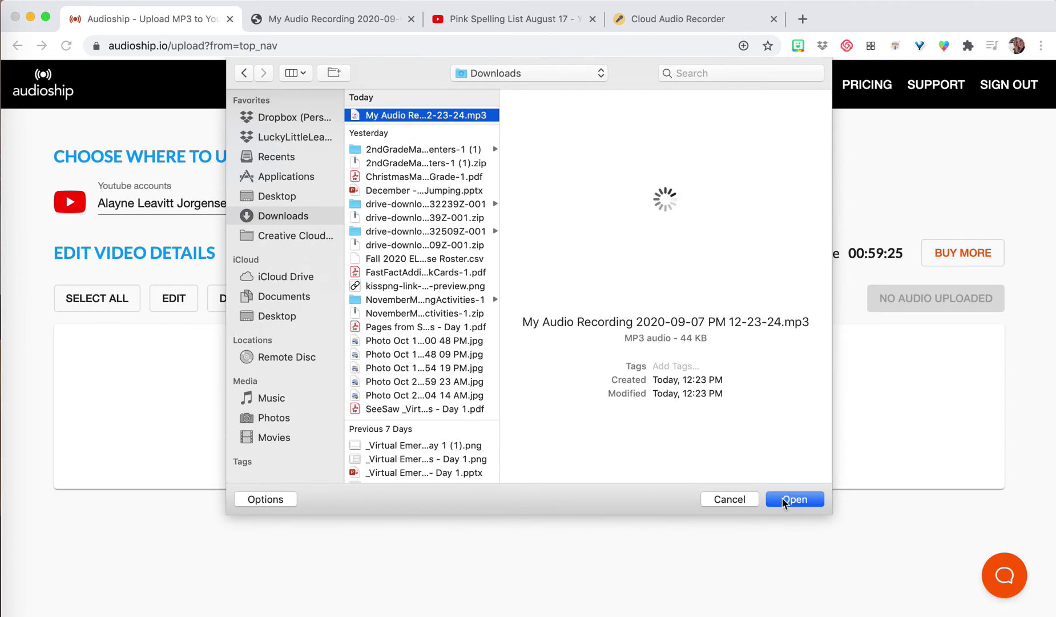
{"action": "left_click", "coordinate": [793, 499]}
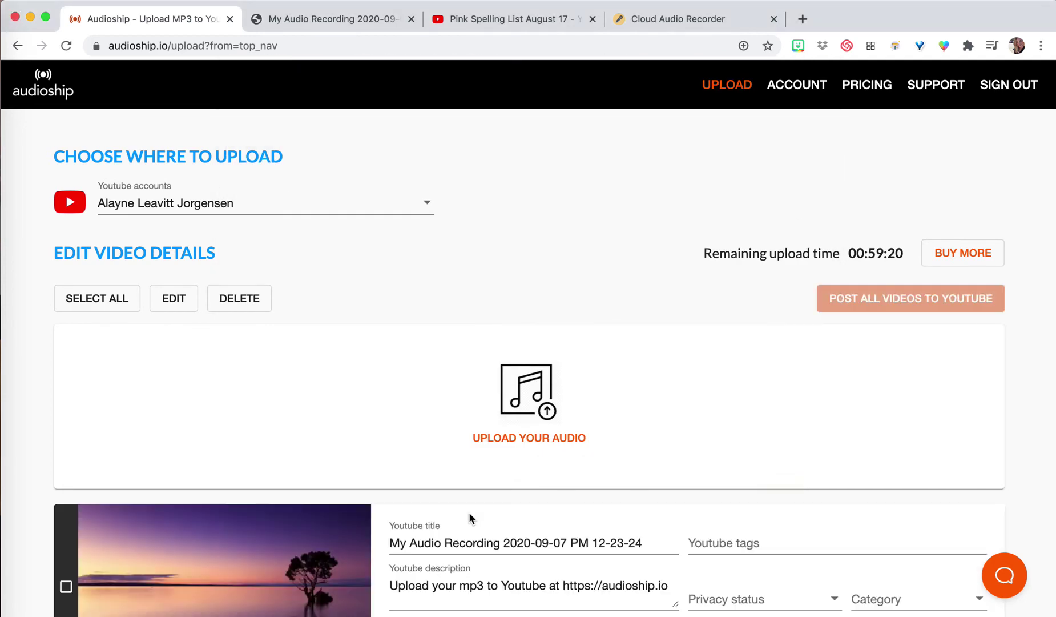
{"action": "scroll", "coordinate": [469, 512], "scroll_direction": "down", "scroll_amount": 3}
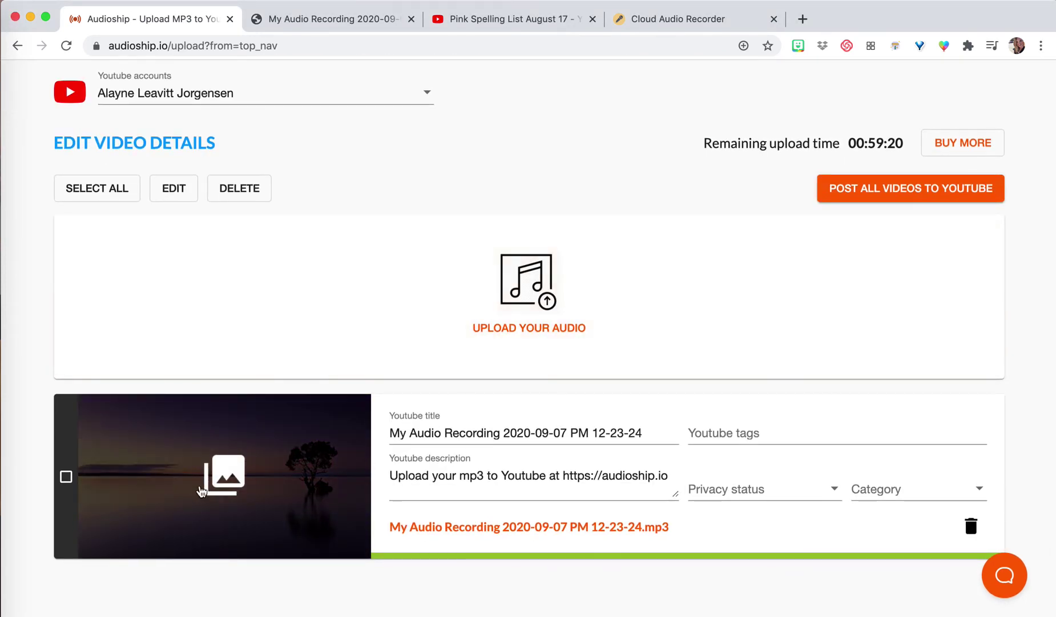
Step: Replace the sunset background with the neon microphone cinemagraph, then select the existing title
{"action": "left_click", "coordinate": [211, 489]}
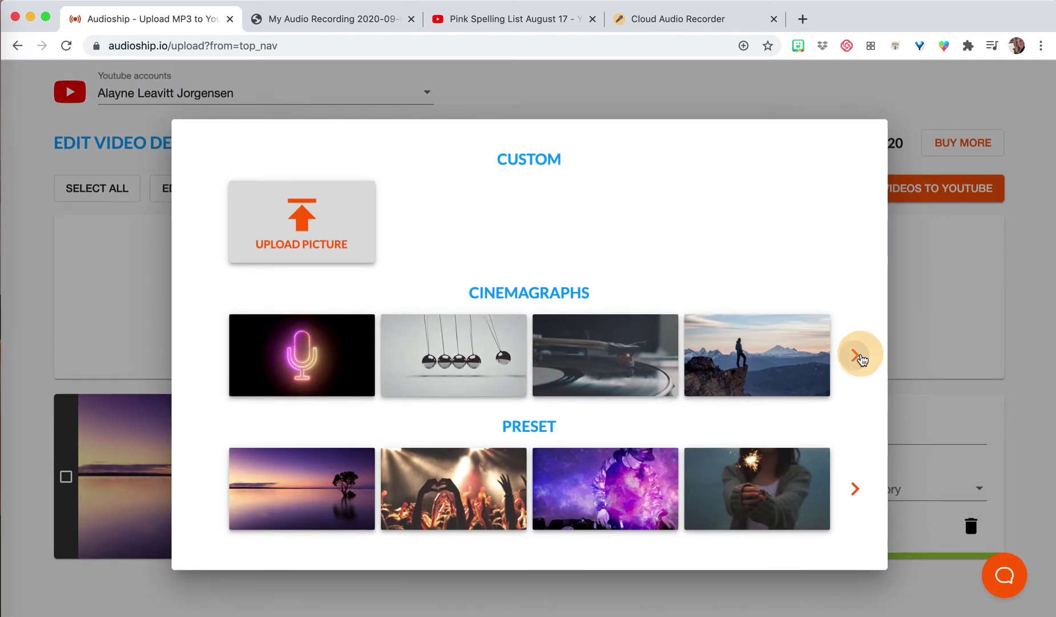
{"action": "left_click", "coordinate": [855, 355]}
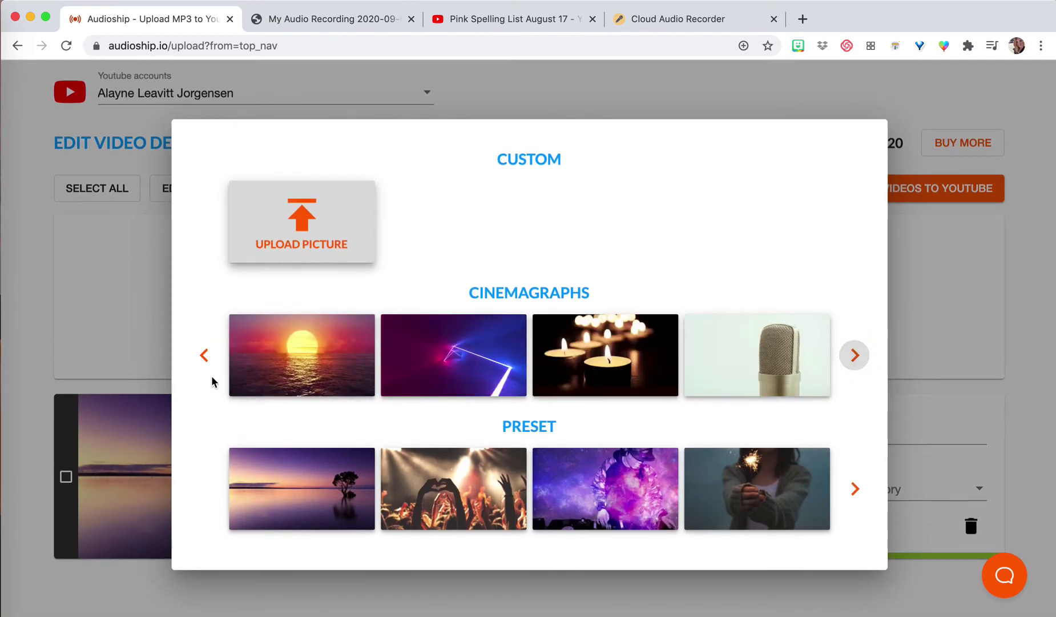
{"action": "left_click", "coordinate": [203, 357]}
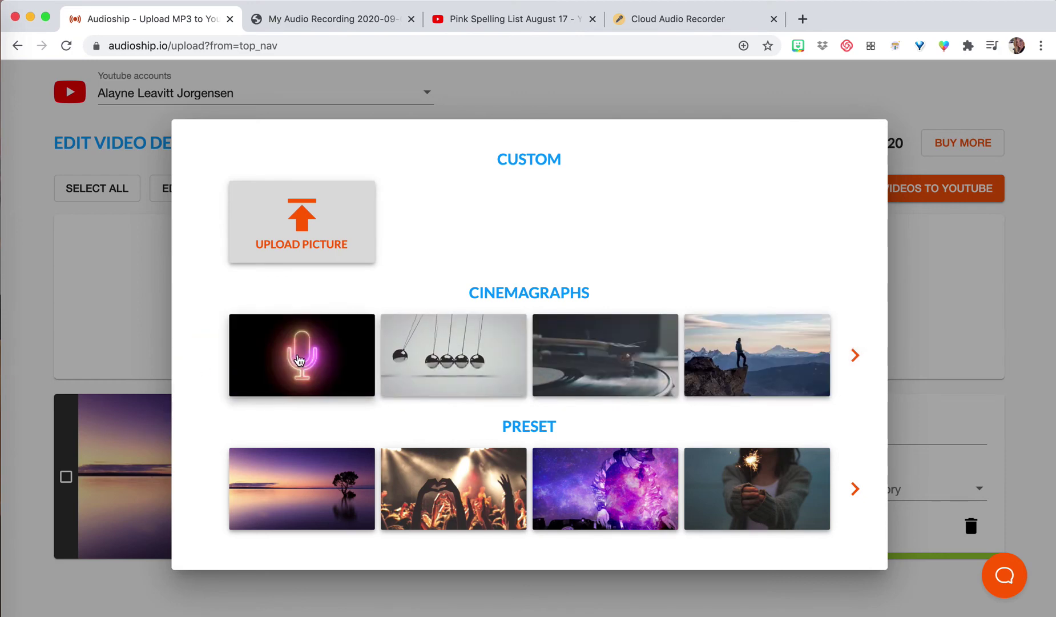
{"action": "left_click", "coordinate": [299, 360]}
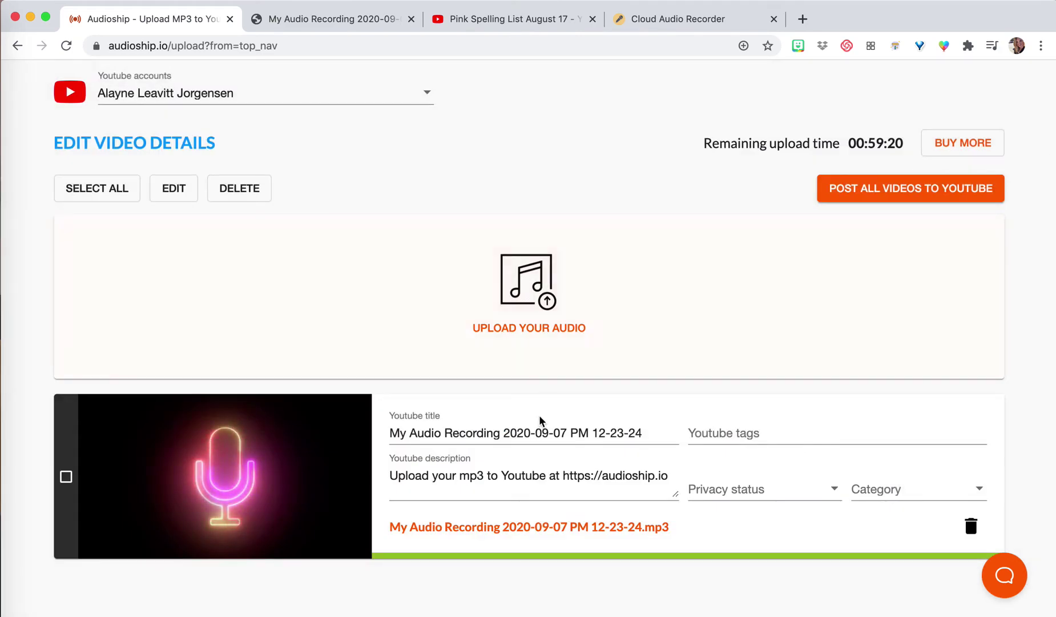
{"action": "left_click", "coordinate": [522, 434]}
{"action": "triple_click", "coordinate": [522, 434]}
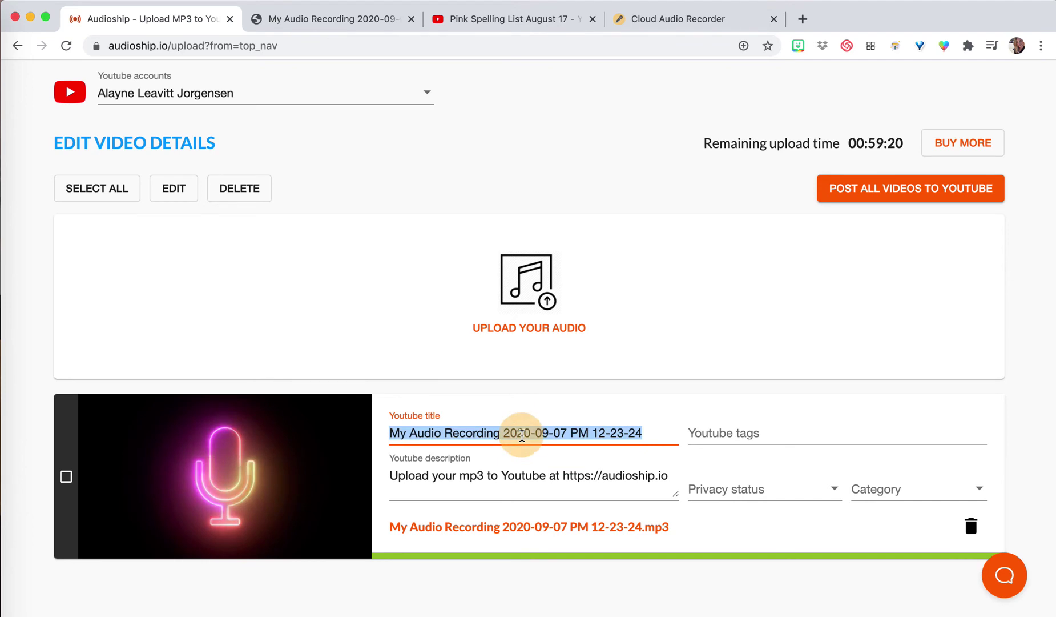
Step: Retitle the video 'Test', clear its description, set it Unlisted, and publish it
{"action": "type", "text": "Test"}
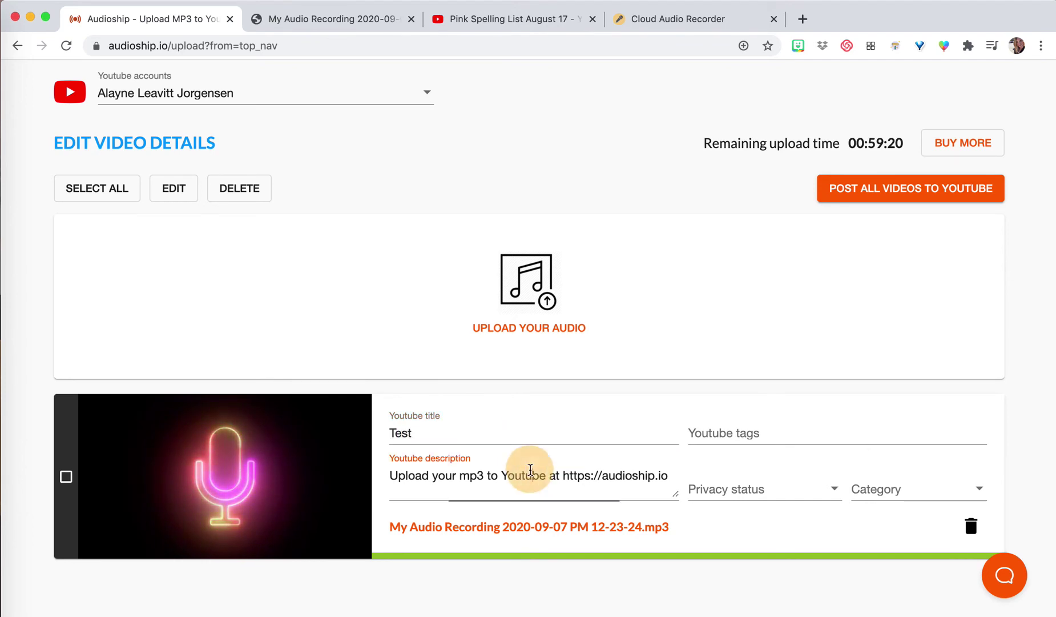
{"action": "triple_click", "coordinate": [528, 474]}
{"action": "key", "text": "BackSpace"}
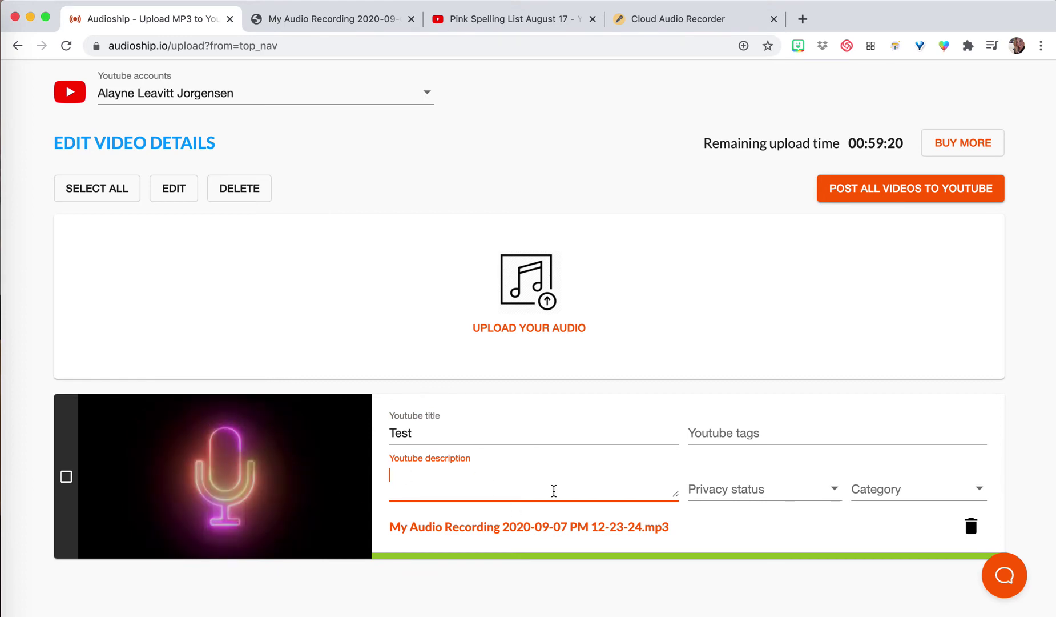
{"action": "left_click", "coordinate": [822, 491]}
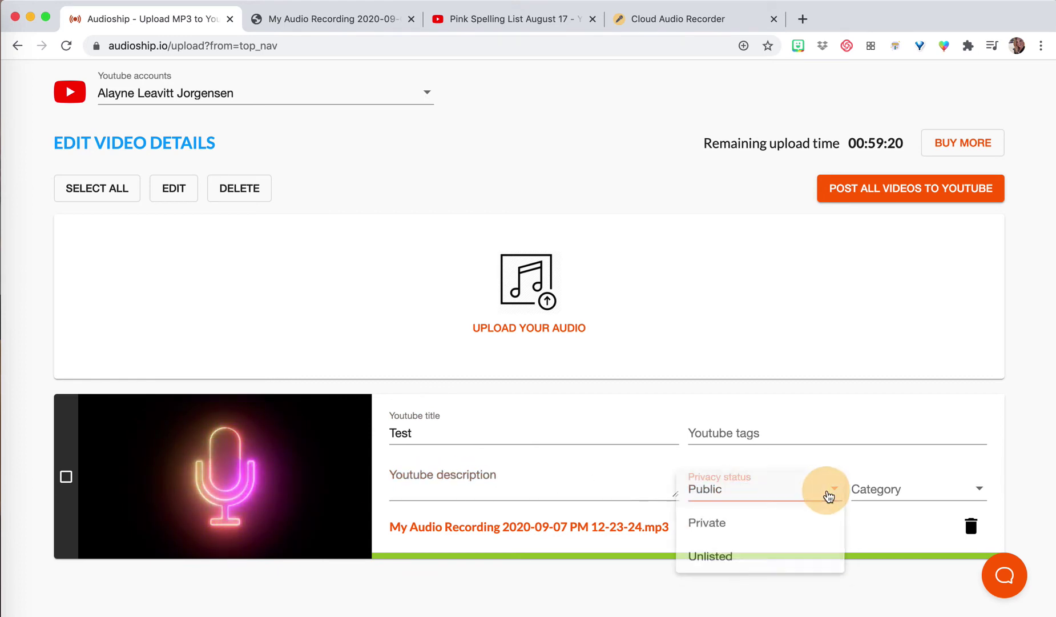
{"action": "left_click", "coordinate": [709, 561]}
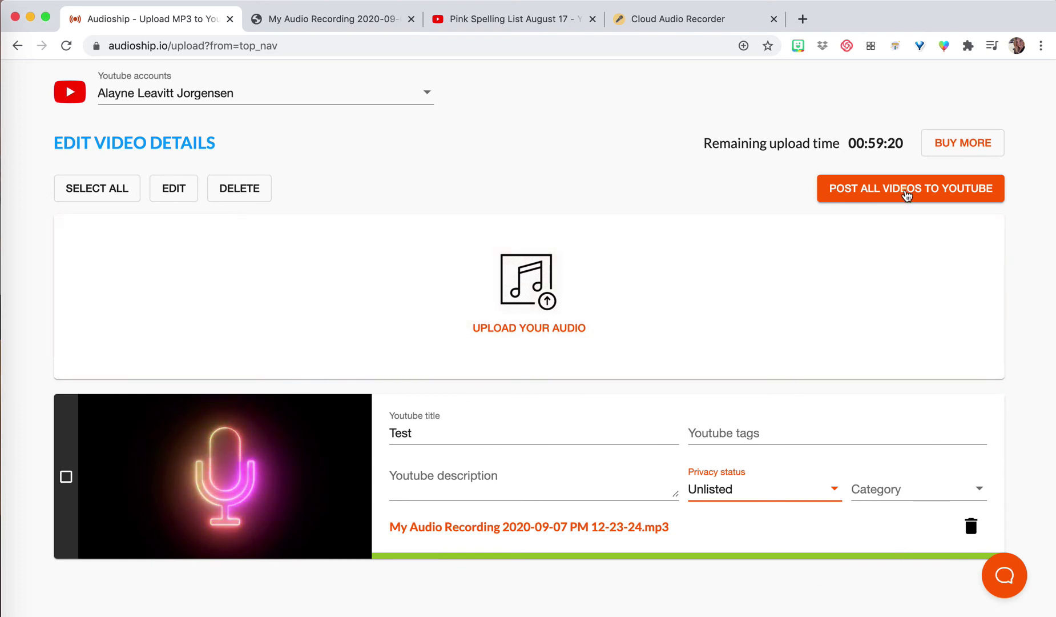
{"action": "left_click", "coordinate": [906, 191]}
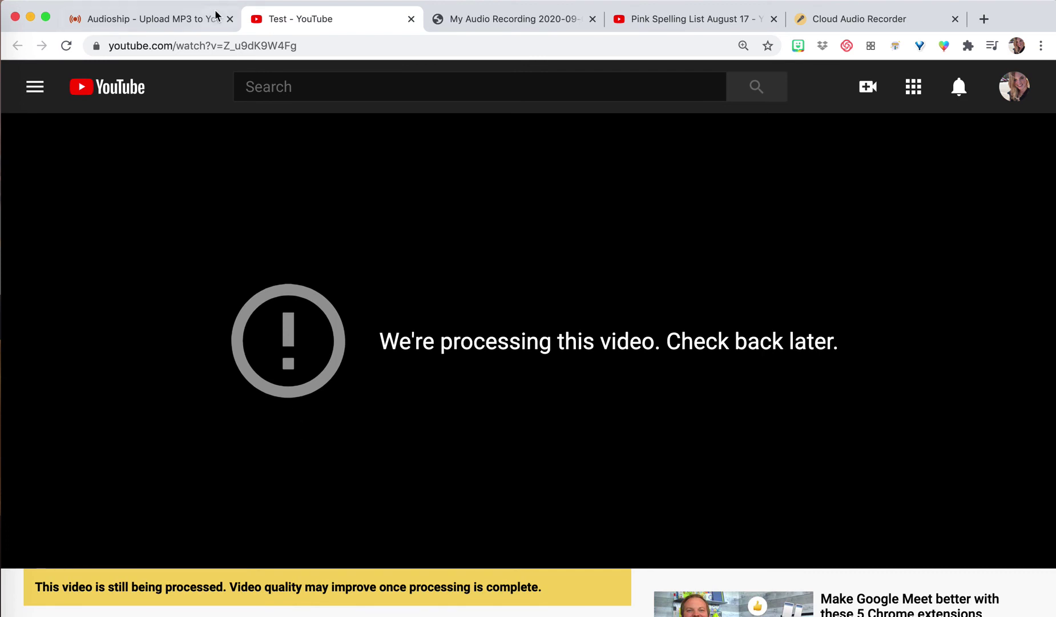
Step: Reload the Test video page, play the 5-second neon microphone video, and check it's Unlisted
{"action": "left_click", "coordinate": [168, 22]}
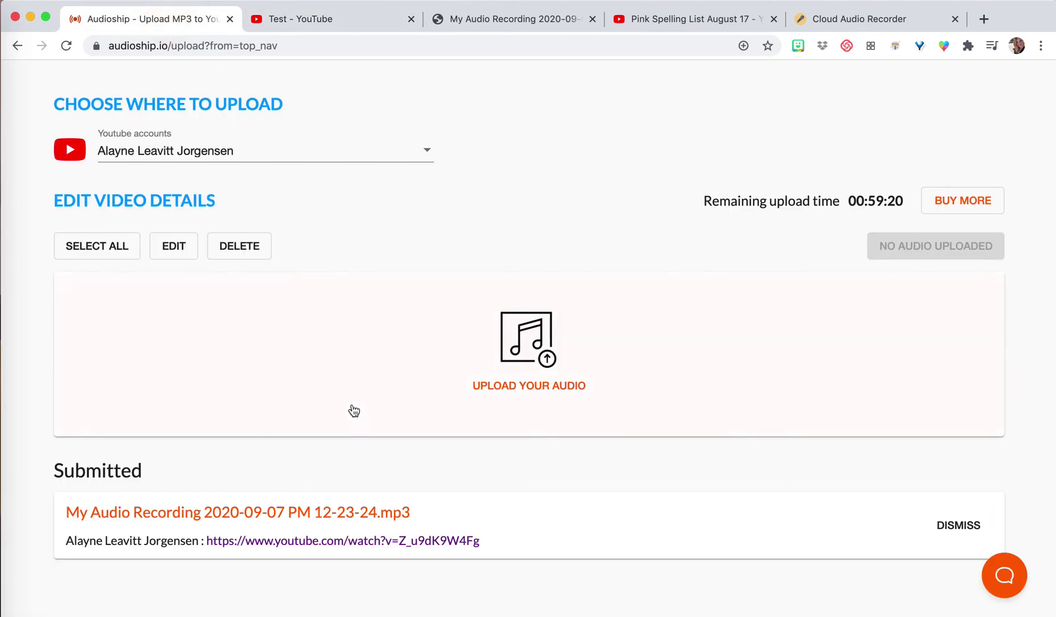
{"action": "left_click", "coordinate": [329, 18]}
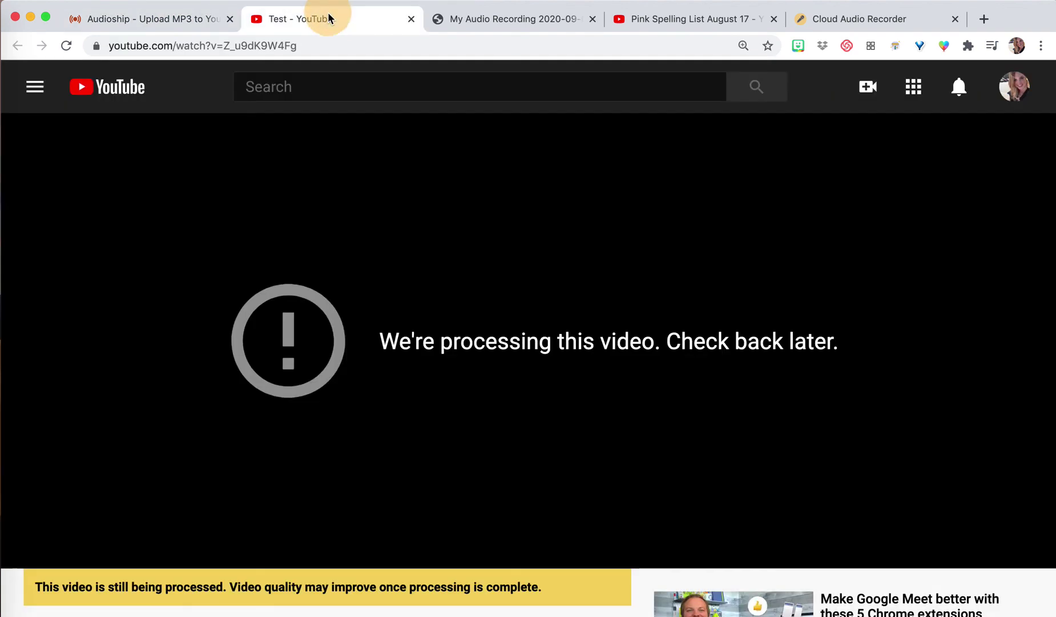
{"action": "left_click", "coordinate": [66, 46]}
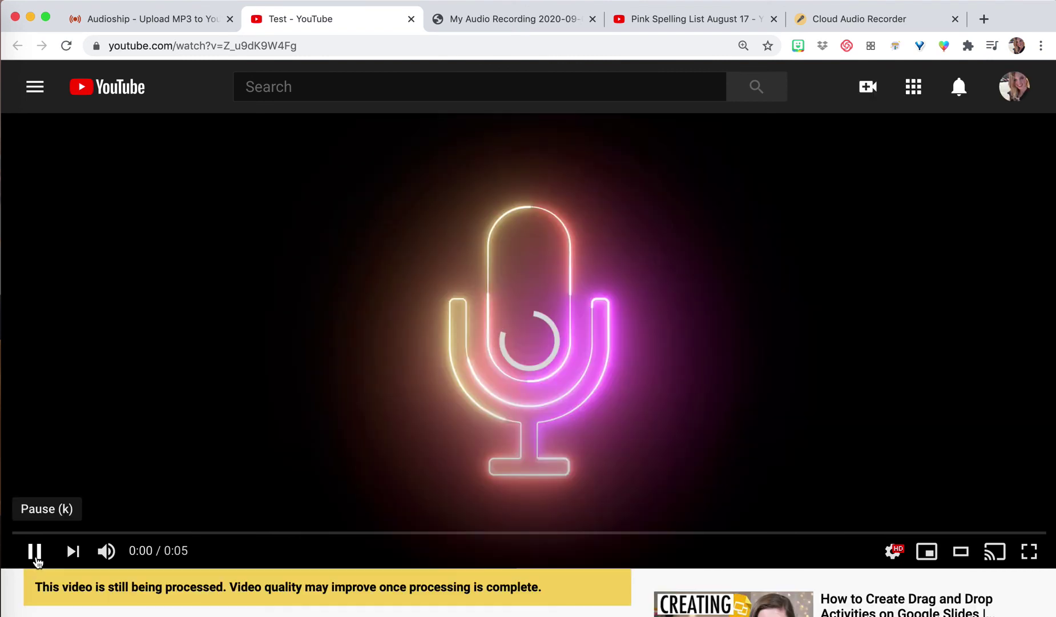
{"action": "left_click", "coordinate": [35, 553]}
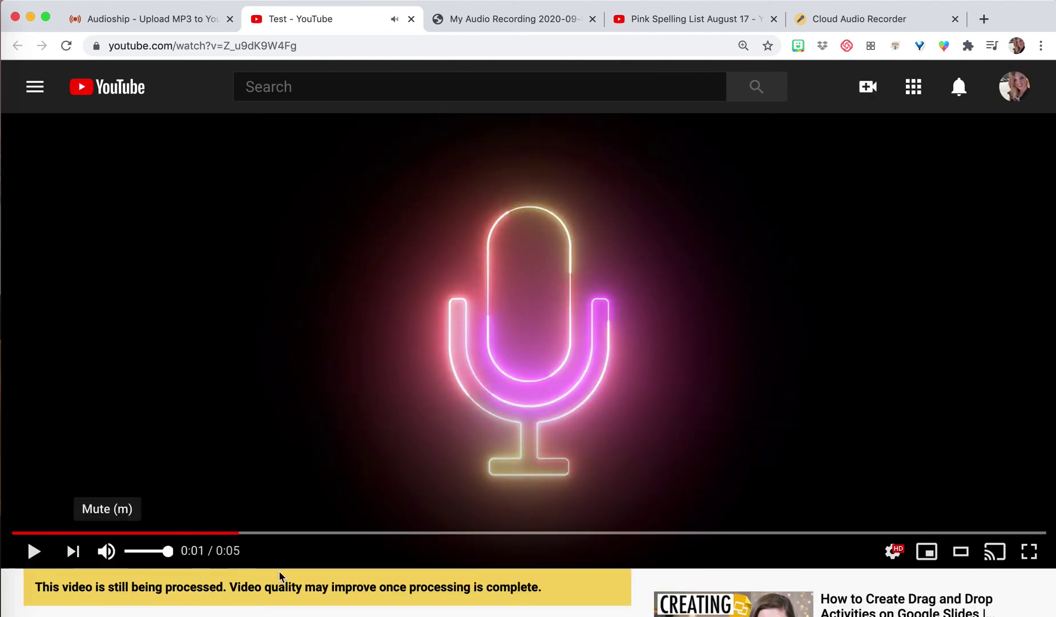
{"action": "scroll", "coordinate": [337, 573], "scroll_direction": "down", "scroll_amount": 3}
{"action": "scroll", "coordinate": [337, 575], "scroll_direction": "down", "scroll_amount": 3}
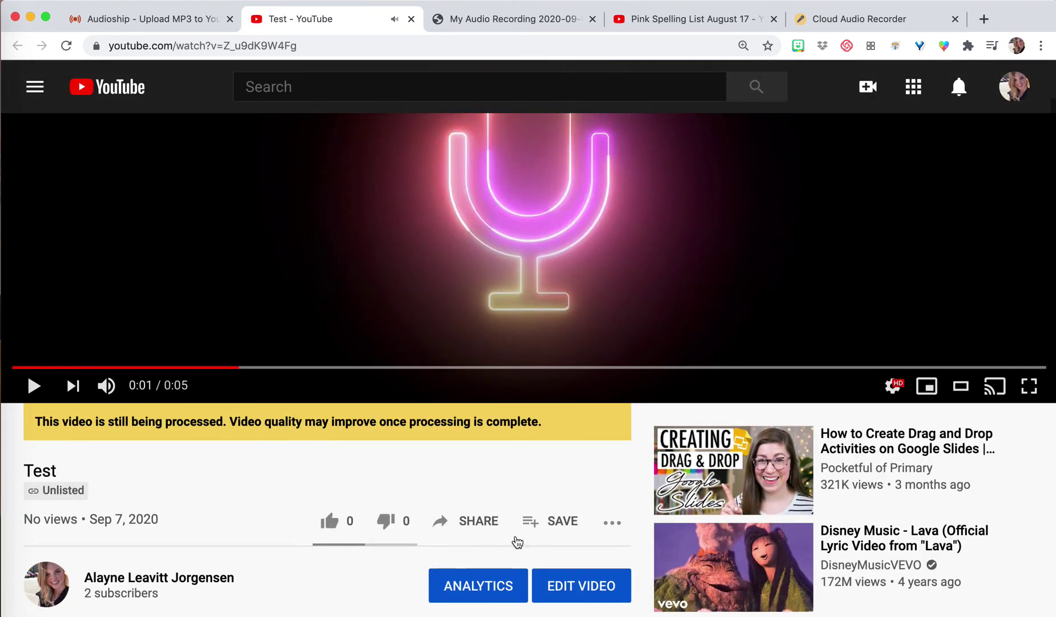
Step: Copy the Test video's youtu.be share link, then come back to its watch page
{"action": "left_click", "coordinate": [477, 522]}
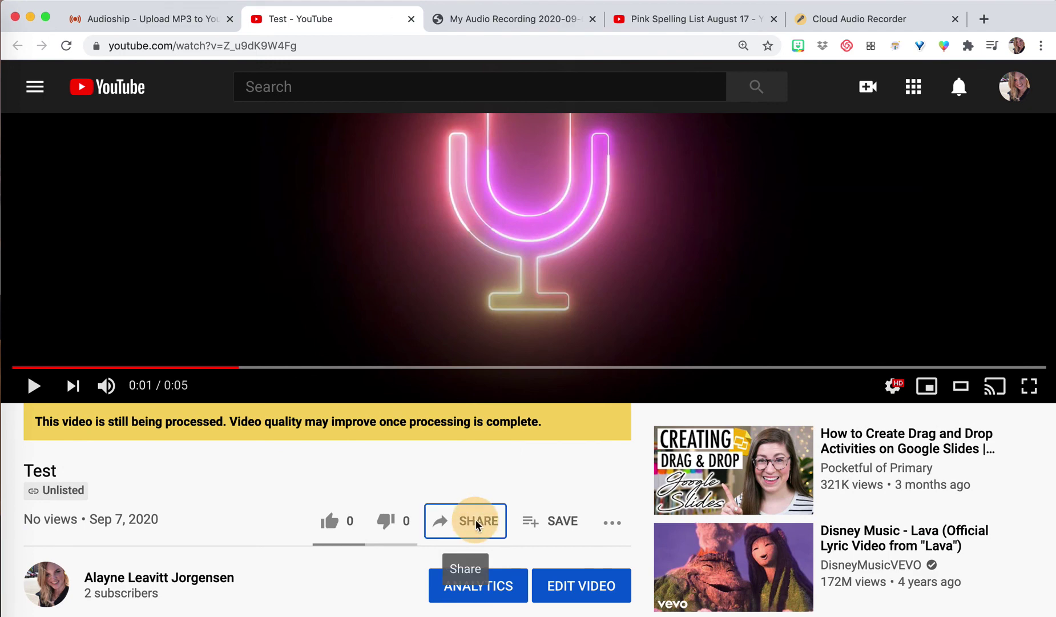
{"action": "left_click", "coordinate": [701, 380]}
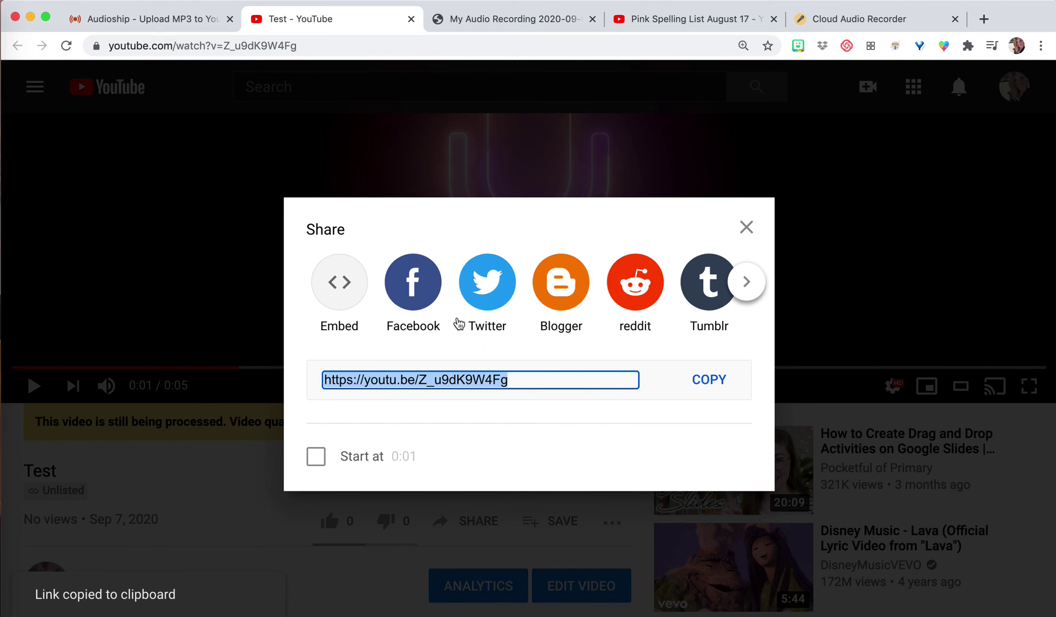
{"action": "left_click", "coordinate": [168, 23]}
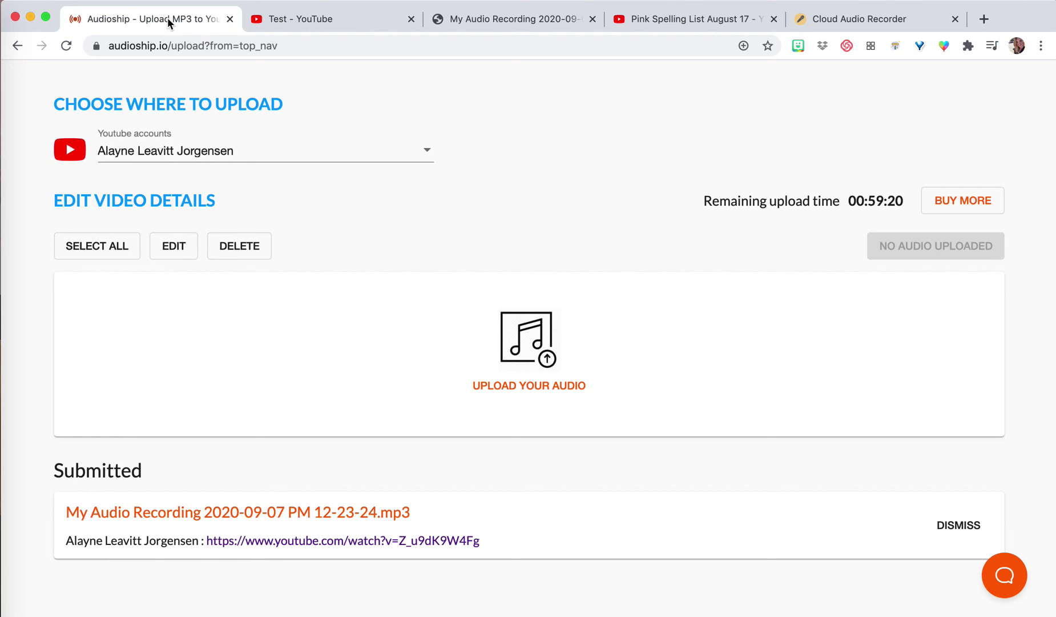
{"action": "left_click", "coordinate": [301, 19]}
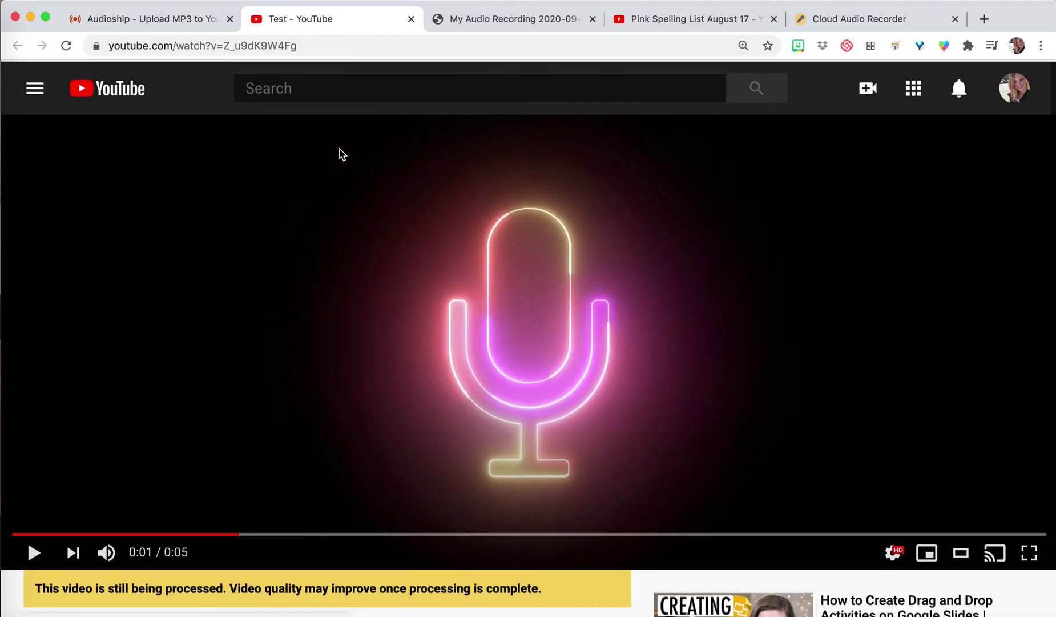